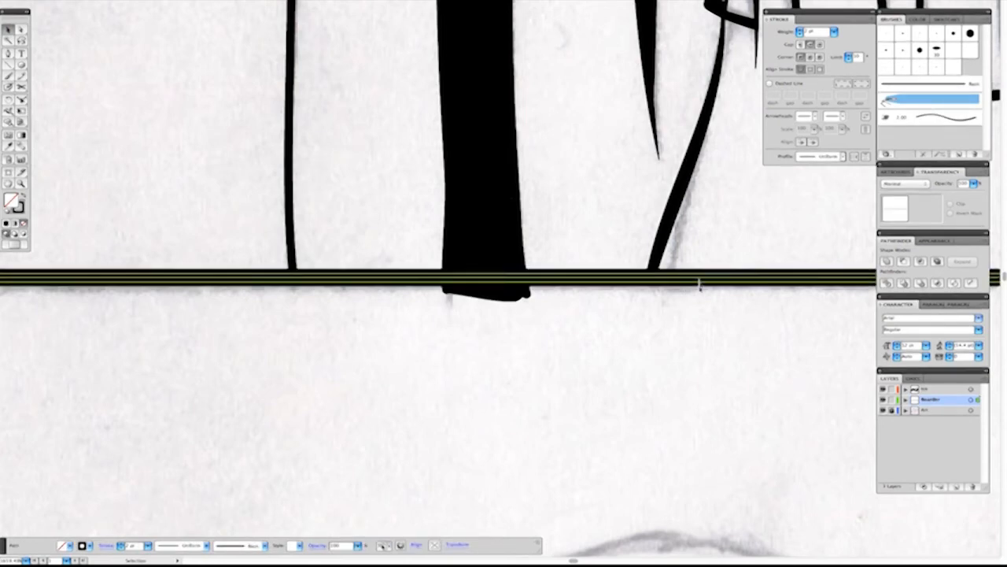
# Cut off and remove the part of the solid black cape fill that overhangs the horizontal panel border.
pyautogui.doubleClick(697, 280)
pyautogui.press('Escape')
pyautogui.click(711, 323)
pyautogui.press('a')
pyautogui.click(523, 296)
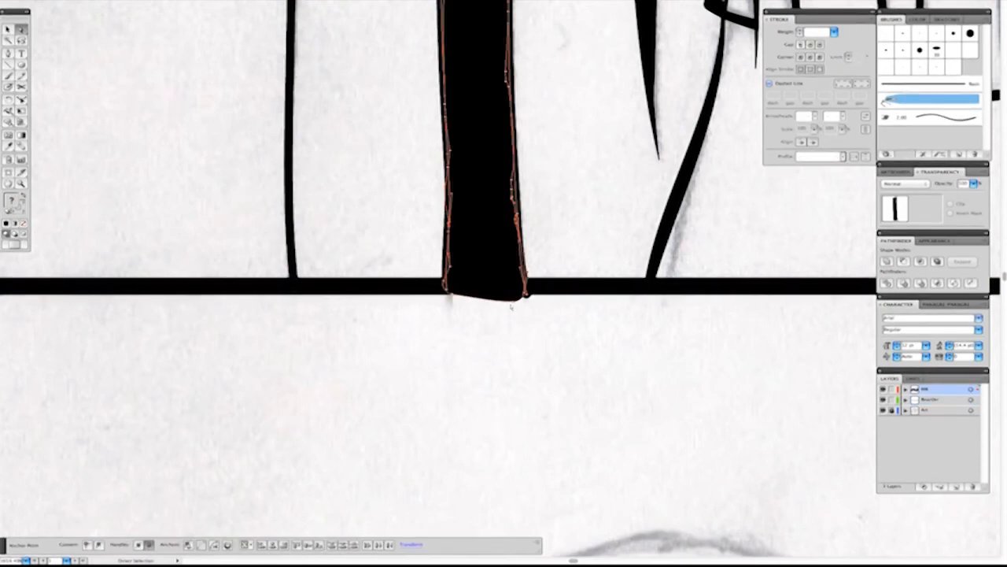
pyautogui.click(21, 87)
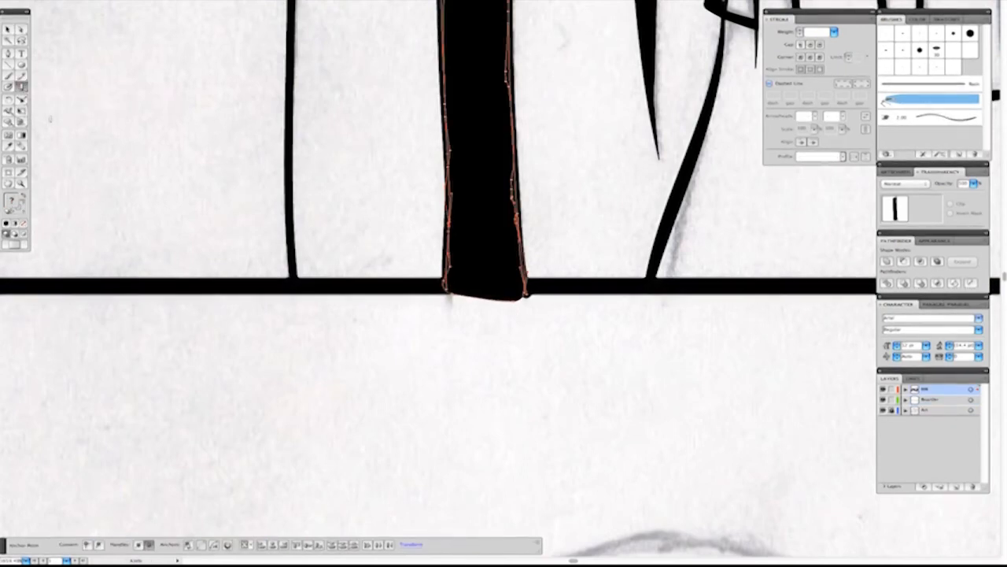
pyautogui.moveTo(552, 344); pyautogui.dragTo(550, 355)
pyautogui.press('a')
pyautogui.click(493, 296)
pyautogui.click(527, 296)
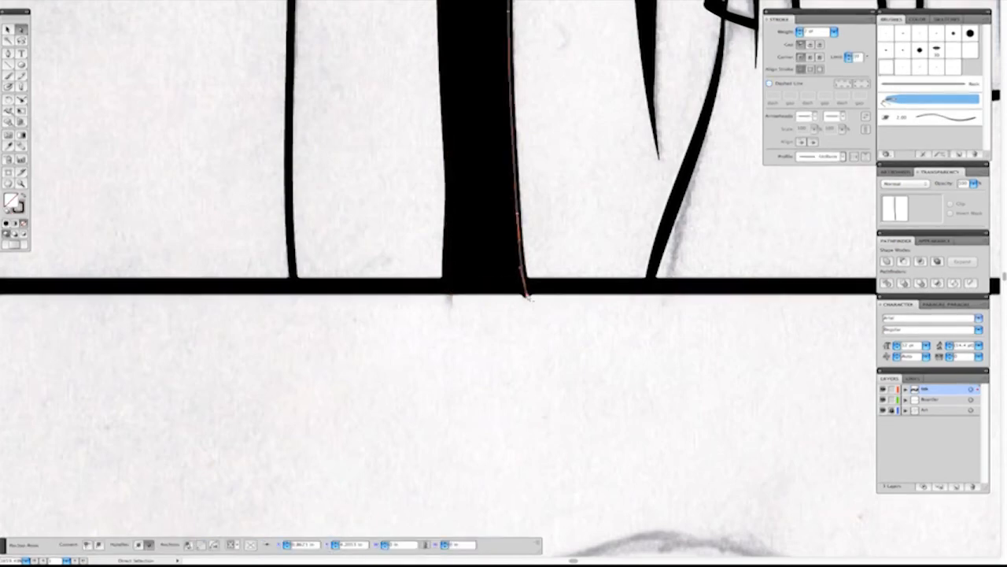
# Erase the ink that spills past the horizontal border below the robot's lower body in the first panel.
pyautogui.press('Tab')
pyautogui.press('super+0')
pyautogui.press('z')
pyautogui.moveTo(421, 230); pyautogui.dragTo(545, 299)
pyautogui.hotkey('shift', 'e')
pyautogui.moveTo(591, 330); pyautogui.dragTo(211, 291)
pyautogui.moveTo(760, 333)
pyautogui.mouseDown()
pyautogui.moveTo(385, 367)
pyautogui.moveTo(566, 355)
pyautogui.mouseUp()
# Adjust the first panel's ink line ends at the horizontal border and touch them up with the Blob Brush.
pyautogui.press('a')
pyautogui.click(442, 334)
pyautogui.moveTo(443, 334)
pyautogui.mouseDown()
pyautogui.moveTo(478, 342)
pyautogui.moveTo(446, 342)
pyautogui.moveTo(458, 343)
pyautogui.mouseUp()
pyautogui.press('super+z')
pyautogui.click(429, 335)
pyautogui.moveTo(288, 234); pyautogui.dragTo(575, 376)
pyautogui.hotkey('shift', 'b')
pyautogui.moveTo(430, 349); pyautogui.dragTo(613, 401)
pyautogui.press('super+0')
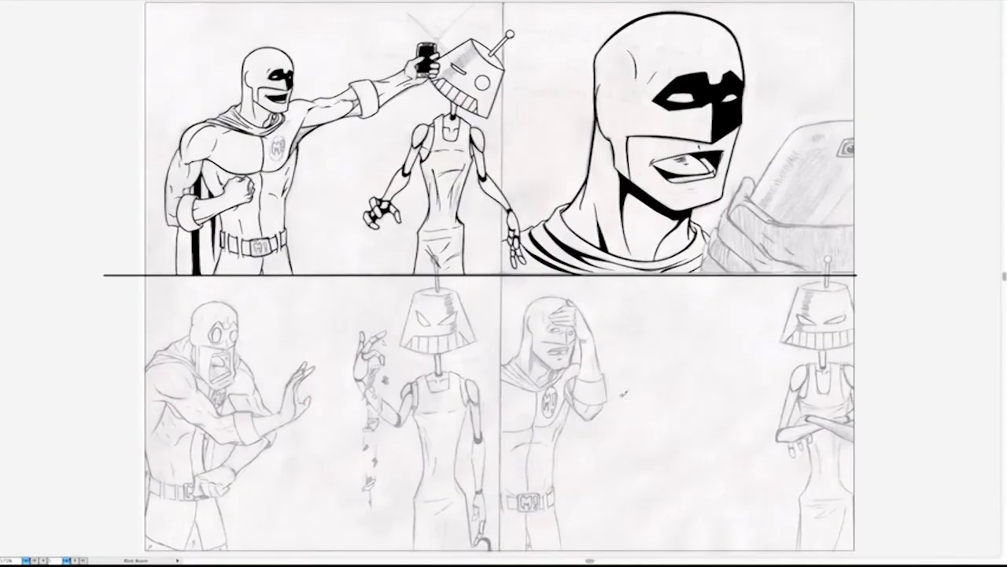
# Extend the lower ends of the close-up superhero's collar folds down to the horizontal panel border.
pyautogui.moveTo(532, 214); pyautogui.dragTo(665, 289)
pyautogui.moveTo(353, 422); pyautogui.dragTo(565, 347)
pyautogui.press('n')
pyautogui.keyDown('super'); pyautogui.click(296, 346); pyautogui.keyUp('super')
pyautogui.moveTo(356, 355); pyautogui.dragTo(460, 375)
pyautogui.keyDown('super'); pyautogui.click(478, 326); pyautogui.keyUp('super')
pyautogui.moveTo(471, 451)
pyautogui.mouseDown()
pyautogui.moveTo(342, 418)
pyautogui.moveTo(4, 425)
pyautogui.mouseUp()
pyautogui.keyDown('super'); pyautogui.click(526, 331); pyautogui.keyUp('super')
pyautogui.moveTo(520, 336); pyautogui.dragTo(487, 359)
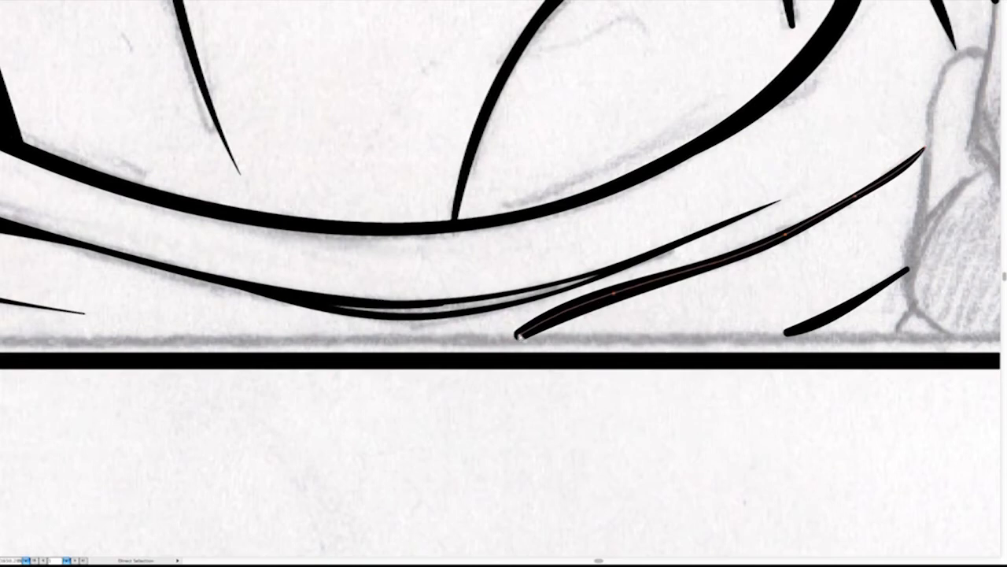
pyautogui.moveTo(519, 336); pyautogui.dragTo(484, 354)
pyautogui.keyDown('super'); pyautogui.click(787, 333); pyautogui.keyUp('super')
pyautogui.moveTo(787, 333); pyautogui.dragTo(729, 355)
# Draw a straight vertical line on the border layer along the division between the side-by-side panels.
pyautogui.press('z')
pyautogui.keyDown('alt'); pyautogui.click(610, 334); pyautogui.keyUp('alt')
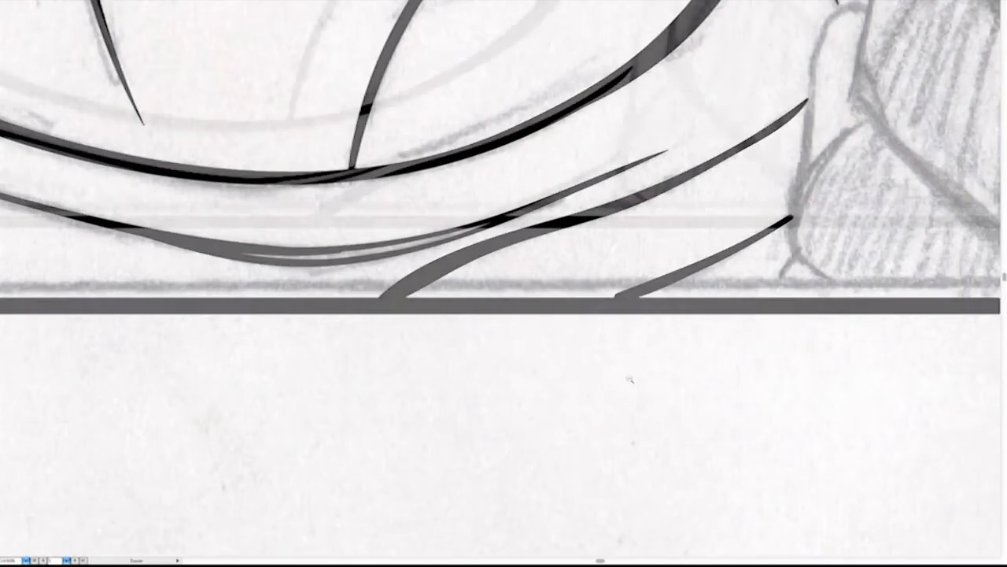
pyautogui.keyDown('alt'); pyautogui.click(630, 381); pyautogui.keyUp('alt')
pyautogui.keyDown('alt'); pyautogui.click(629, 381); pyautogui.keyUp('alt')
pyautogui.keyDown('alt'); pyautogui.click(629, 382); pyautogui.keyUp('alt')
pyautogui.keyDown('alt'); pyautogui.click(630, 382); pyautogui.keyUp('alt')
pyautogui.moveTo(488, 268); pyautogui.dragTo(483, 365)
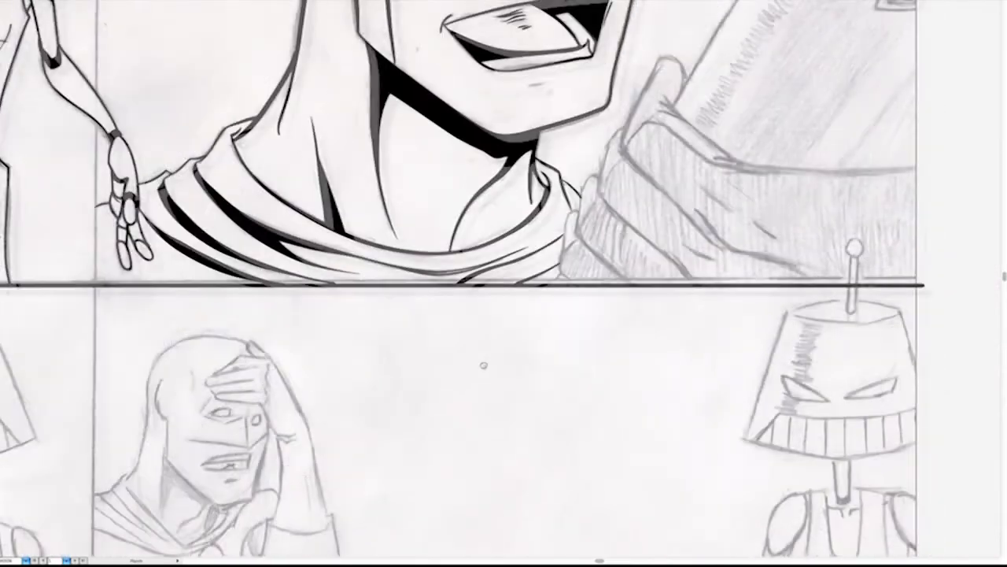
pyautogui.moveTo(345, 201); pyautogui.dragTo(479, 322)
pyautogui.keyDown('alt'); pyautogui.click(451, 295); pyautogui.keyUp('alt')
pyautogui.keyDown('alt'); pyautogui.click(451, 295); pyautogui.keyUp('alt')
pyautogui.keyDown('alt'); pyautogui.click(451, 295); pyautogui.keyUp('alt')
pyautogui.keyDown('alt'); pyautogui.click(451, 295); pyautogui.keyUp('alt')
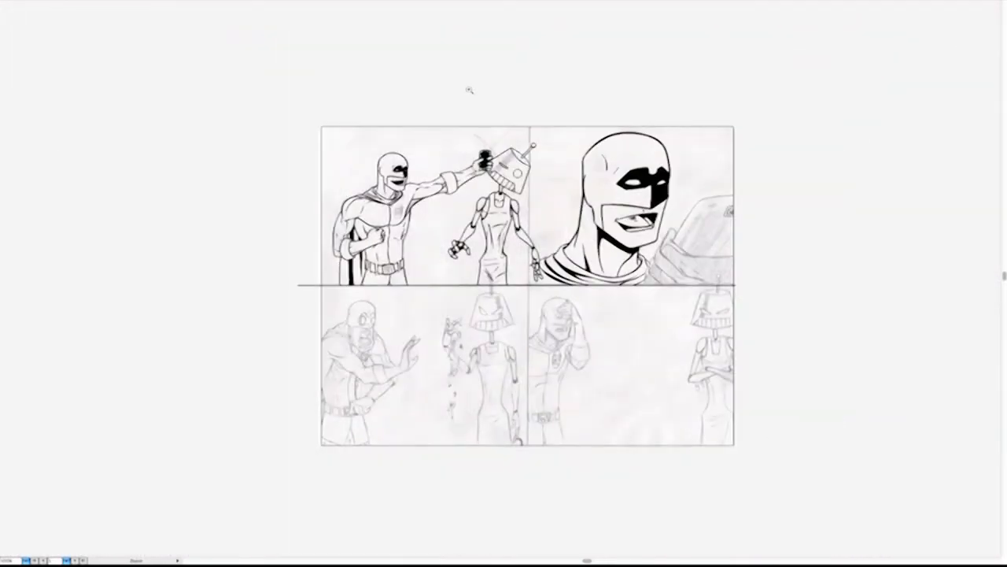
pyautogui.moveTo(469, 90); pyautogui.dragTo(729, 506)
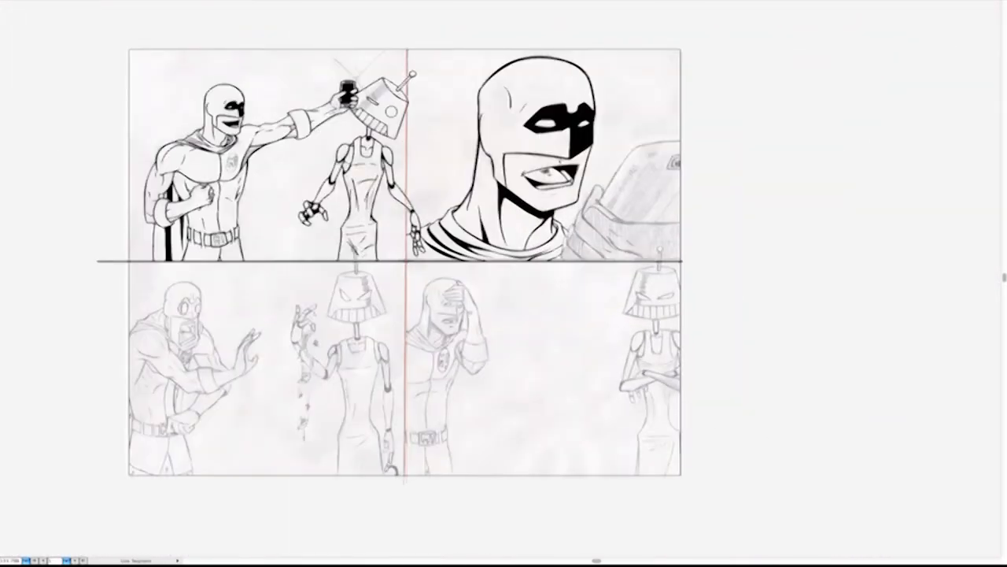
pyautogui.press('Tab')
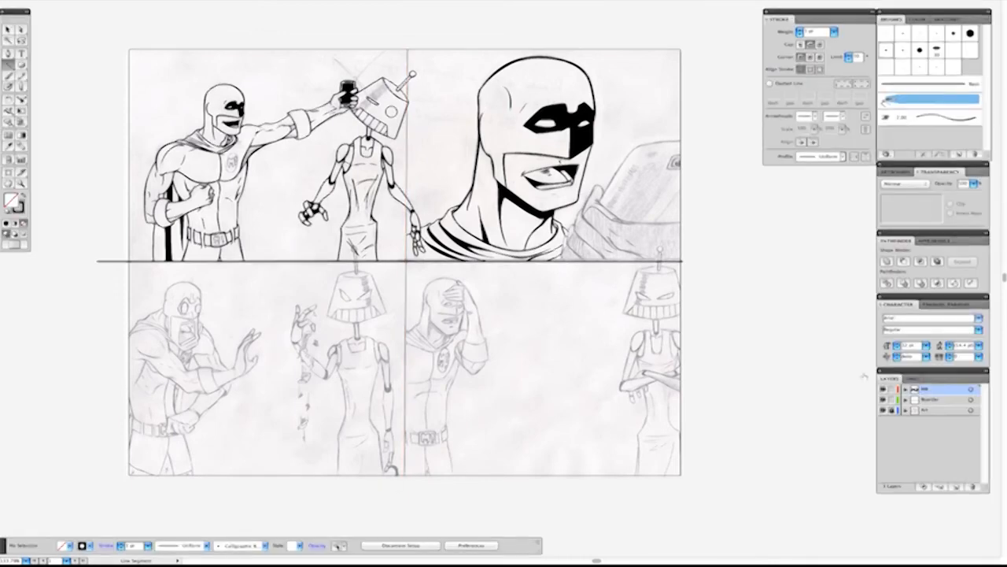
pyautogui.moveTo(406, 47); pyautogui.dragTo(404, 17)
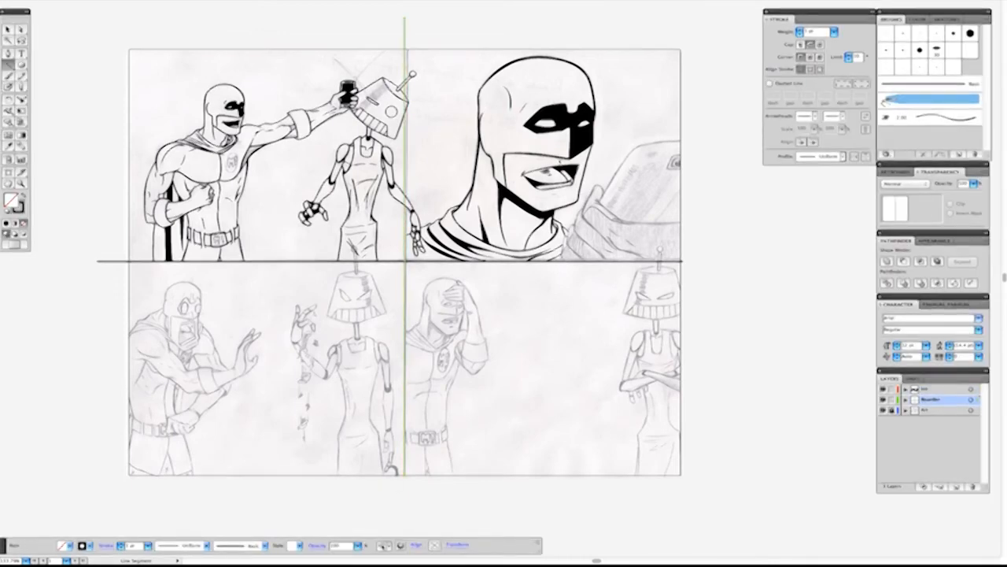
# Set the stroke weight of the horizontal and vertical panel border lines to 4 pt.
pyautogui.press('a')
pyautogui.moveTo(431, 285); pyautogui.dragTo(394, 250)
pyautogui.click(834, 32)
pyautogui.click(825, 50)
pyautogui.click(523, 307)
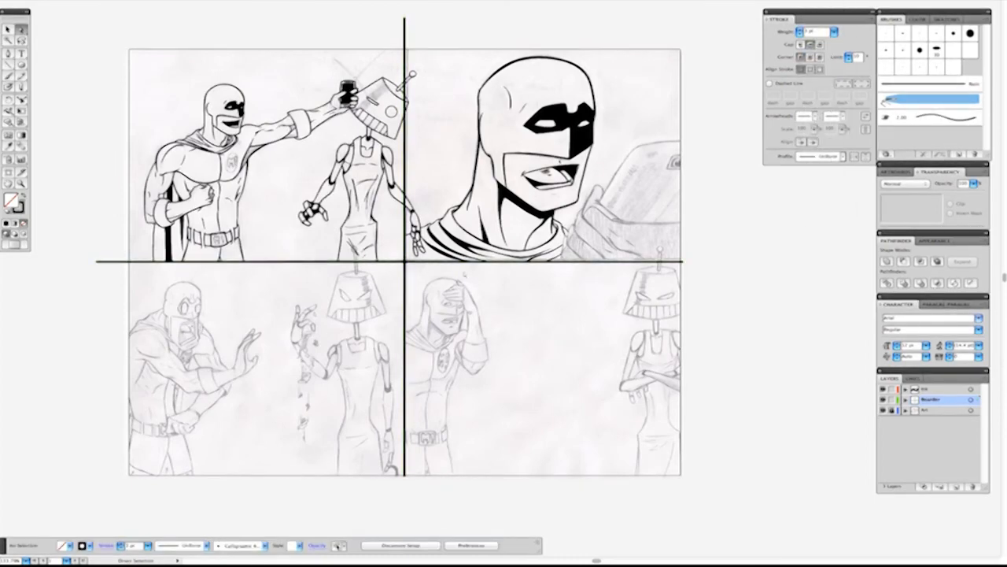
pyautogui.moveTo(410, 272); pyautogui.dragTo(396, 253)
pyautogui.click(834, 32)
pyautogui.click(825, 42)
pyautogui.click(542, 377)
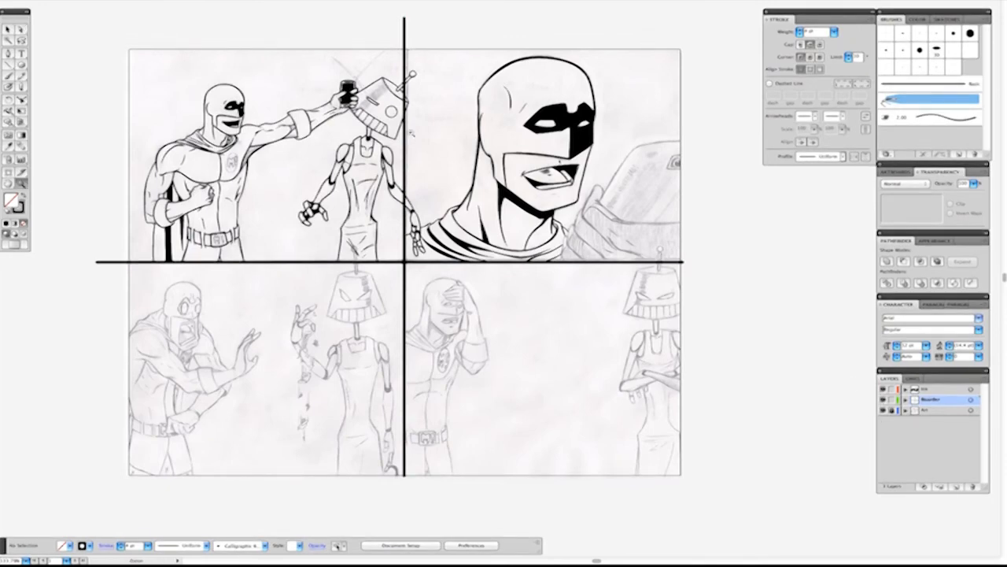
# Split the vertical border where it crosses the robot's forearm and delete the segment inside the arm.
pyautogui.moveTo(442, 212); pyautogui.dragTo(382, 163)
pyautogui.press('a')
pyautogui.click(432, 258)
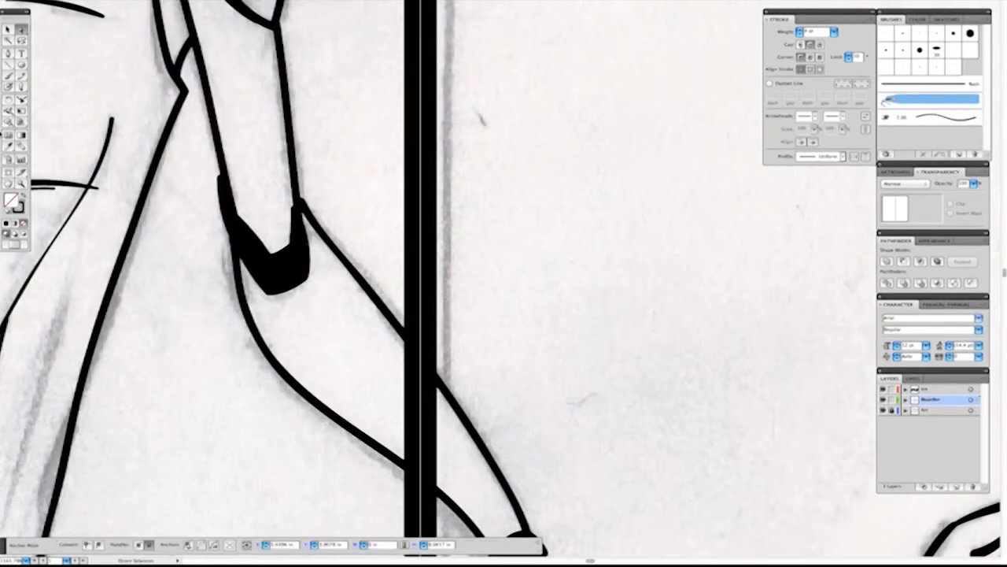
pyautogui.moveTo(23, 88); pyautogui.dragTo(65, 101)
pyautogui.scroll(-4, 440, 284)
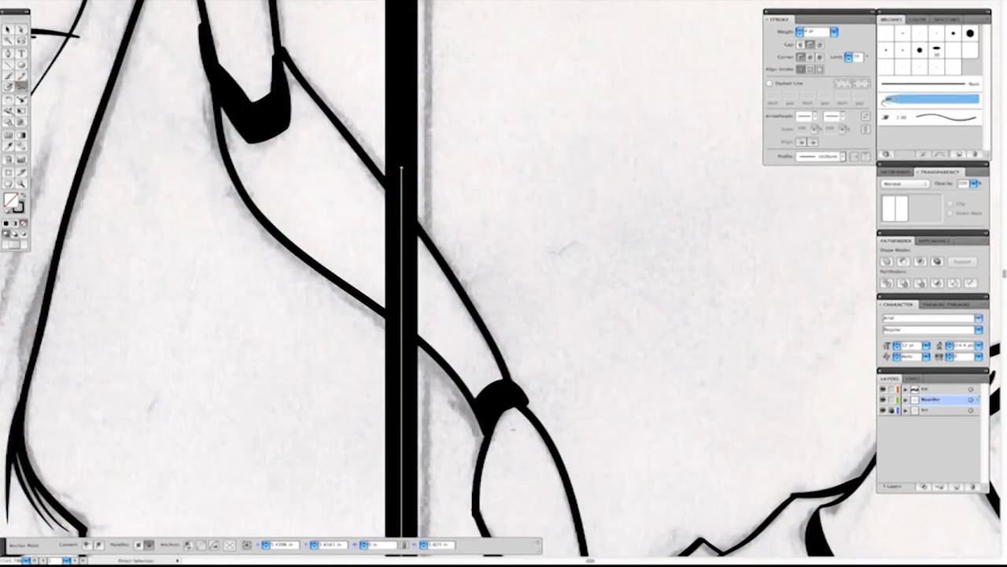
pyautogui.click(401, 340)
pyautogui.press('a')
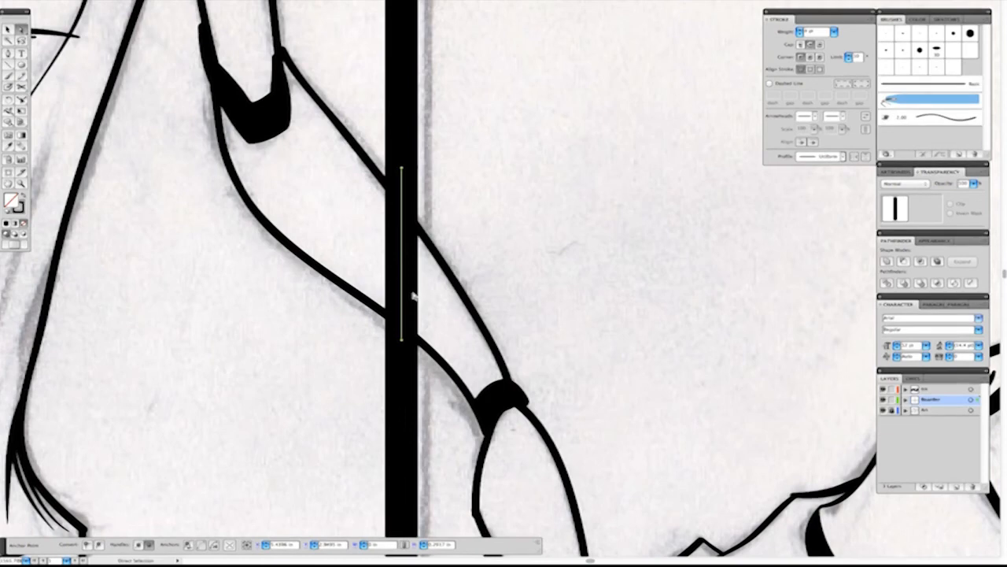
pyautogui.press('Delete')
# Move the two cut ends of the vertical border to meet the outlines of the robot's forearm.
pyautogui.click(402, 163)
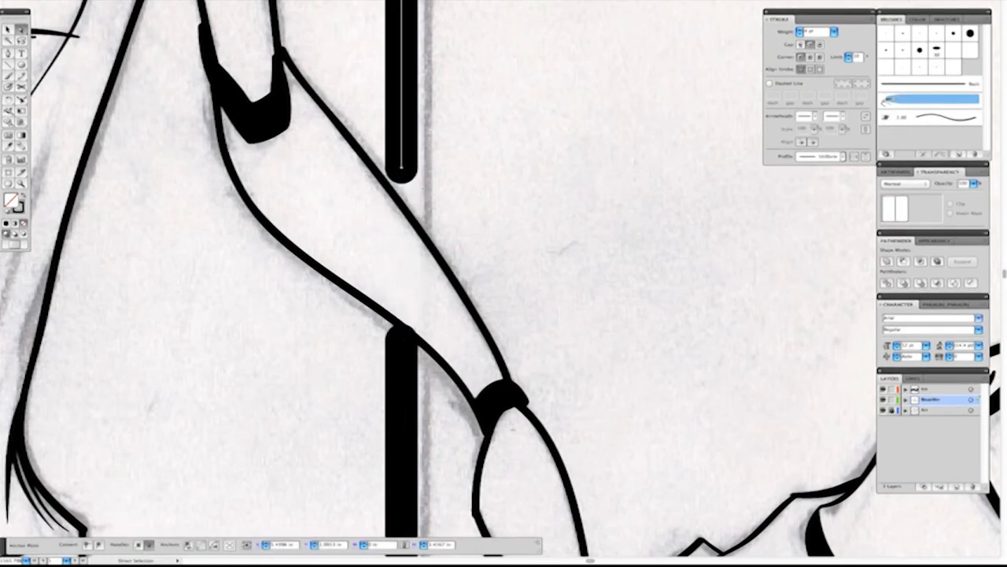
pyautogui.click(403, 167)
pyautogui.click(404, 173)
pyautogui.click(402, 165)
pyautogui.moveTo(402, 167); pyautogui.dragTo(403, 185)
pyautogui.click(403, 193)
pyautogui.click(403, 173)
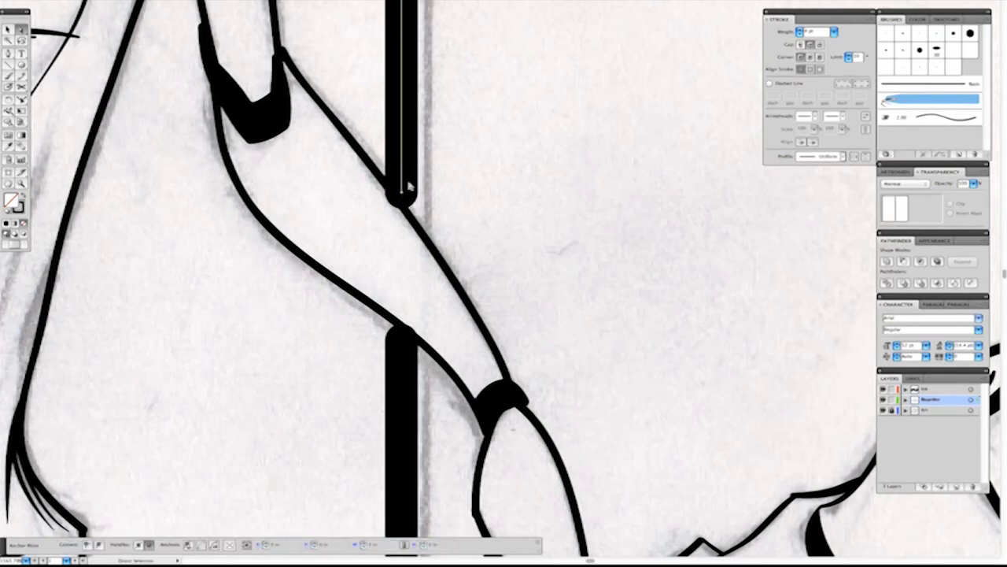
pyautogui.click(403, 357)
pyautogui.moveTo(403, 343); pyautogui.dragTo(403, 350)
pyautogui.click(342, 337)
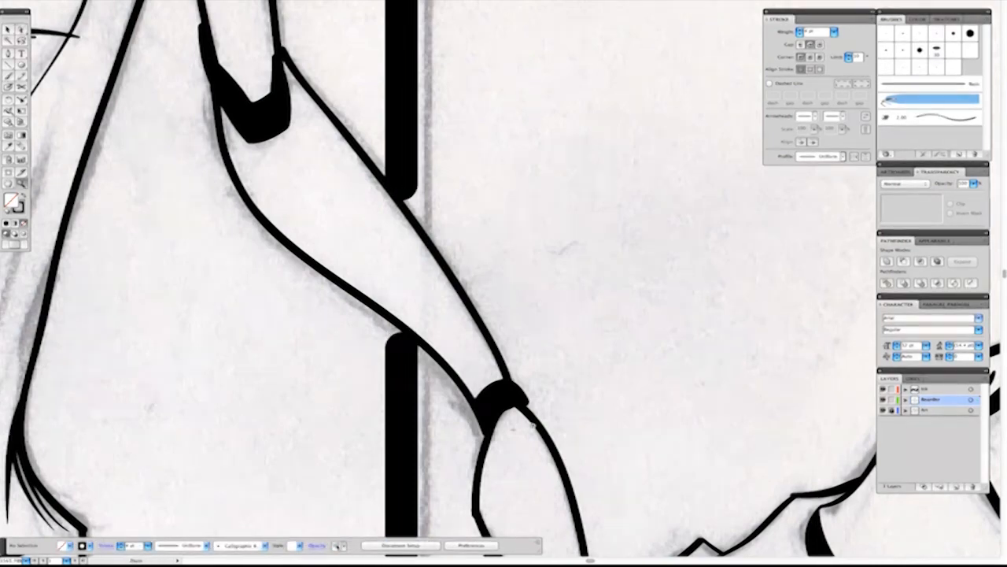
# Fill the gaps between the cut vertical border ends and the robot's forearm outlines with black brush strokes.
pyautogui.scroll(3, 415, 350)
pyautogui.moveTo(343, 335); pyautogui.dragTo(346, 328)
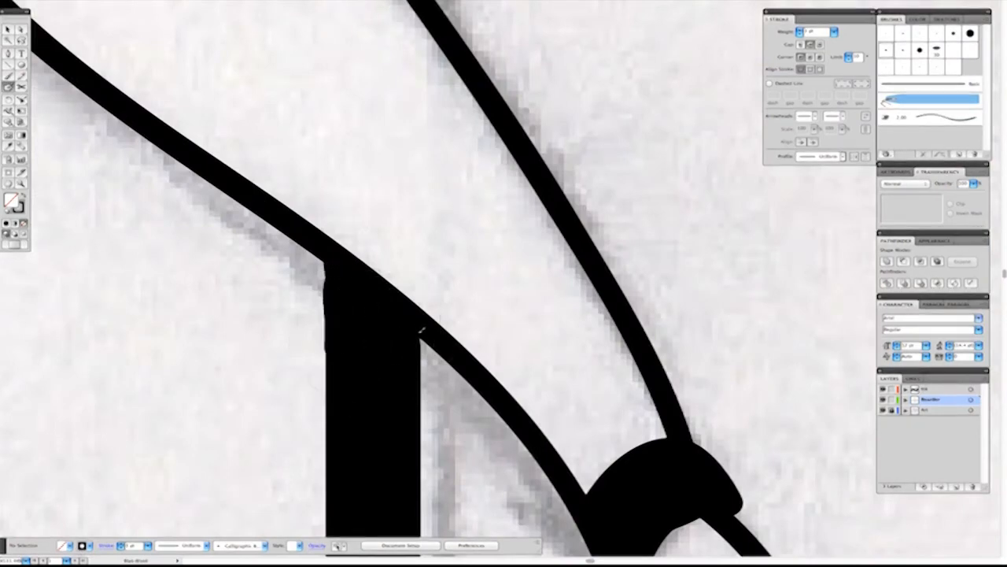
pyautogui.scroll(-5, 333, 353)
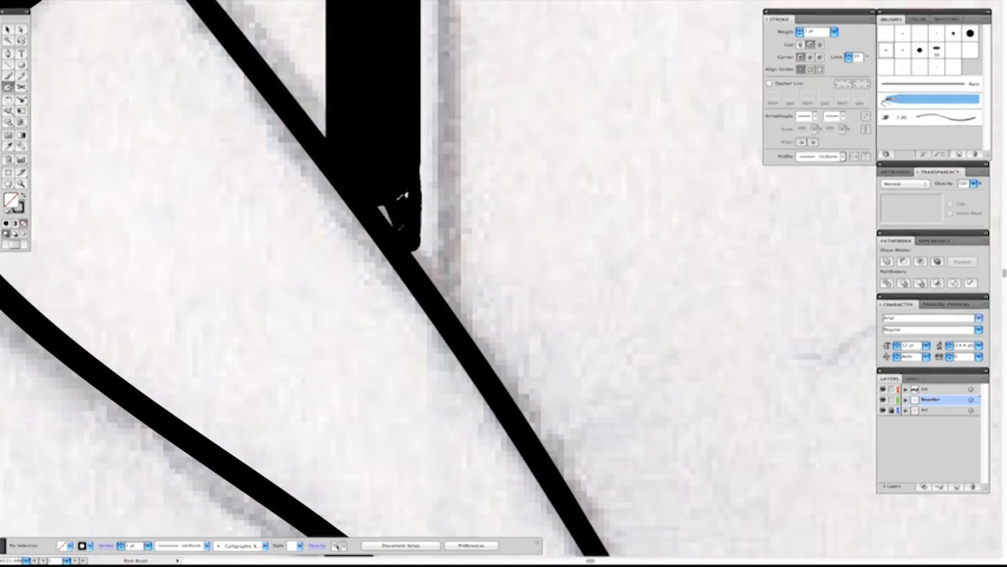
pyautogui.scroll(-5, 348, 169)
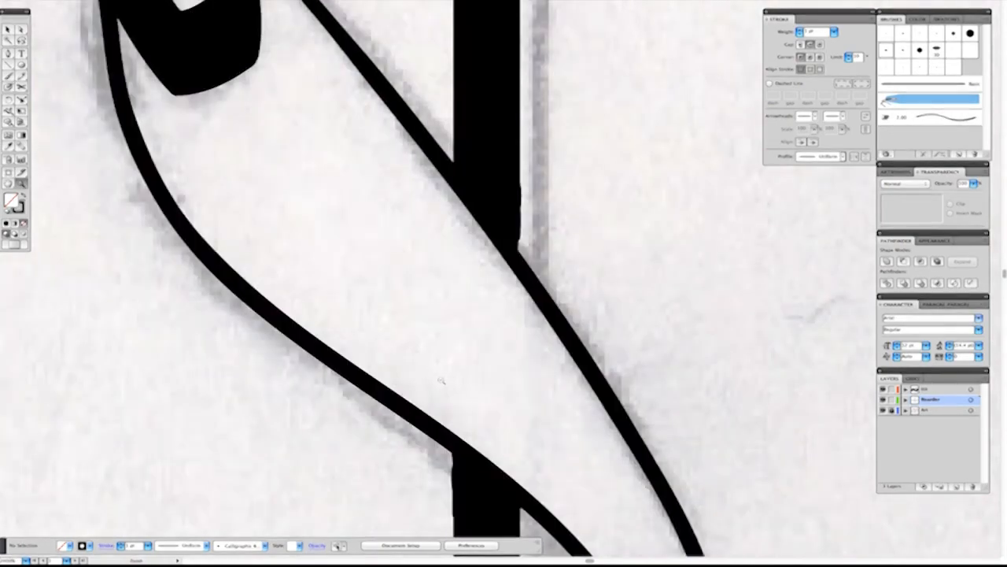
pyautogui.hotkey('ctrl', '0')
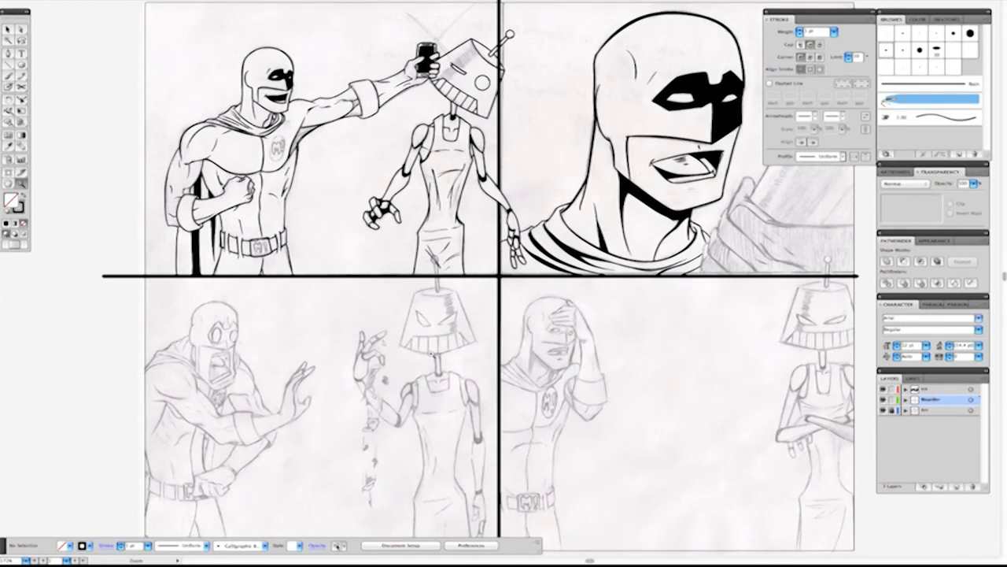
# Draw a straight ink line from the base of the thumb to the phone's upper edge at the page boundary.
pyautogui.press('Tab')
pyautogui.moveTo(868, 289)
pyautogui.mouseDown()
pyautogui.moveTo(742, 301)
pyautogui.moveTo(585, 342)
pyautogui.mouseUp()
pyautogui.moveTo(429, 146); pyautogui.dragTo(644, 329)
pyautogui.press('\\')
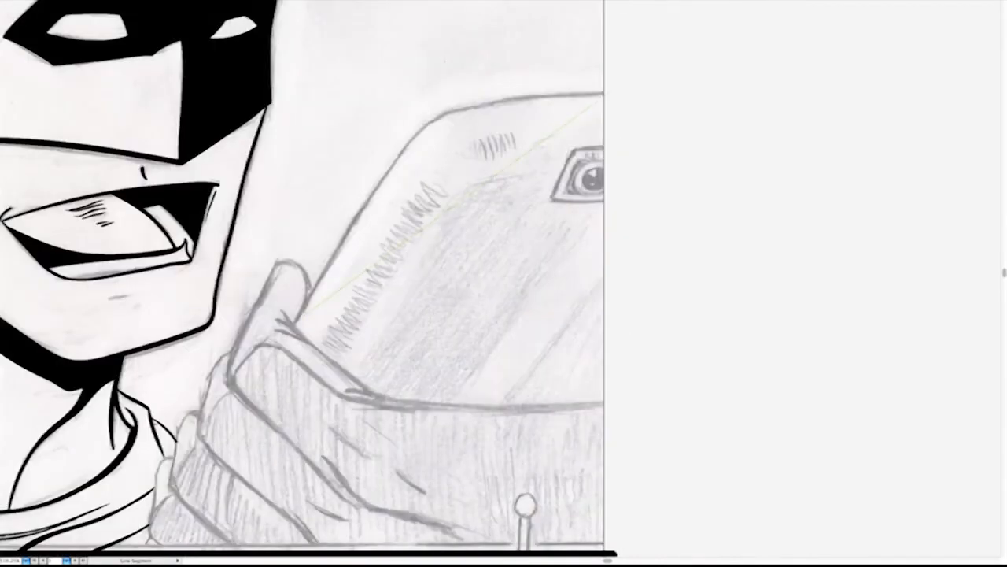
pyautogui.press('Tab')
pyautogui.press('Tab')
pyautogui.moveTo(294, 326); pyautogui.dragTo(610, 91)
# Bend the phone's edge line to follow its sketched rounded corner and set its stroke to 2 pt.
pyautogui.press('s')
pyautogui.moveTo(471, 195); pyautogui.dragTo(433, 122)
pyautogui.press('a')
pyautogui.moveTo(506, 66); pyautogui.dragTo(422, 132)
pyautogui.moveTo(507, 71); pyautogui.dragTo(468, 100)
pyautogui.moveTo(349, 185); pyautogui.dragTo(390, 155)
pyautogui.click(333, 148)
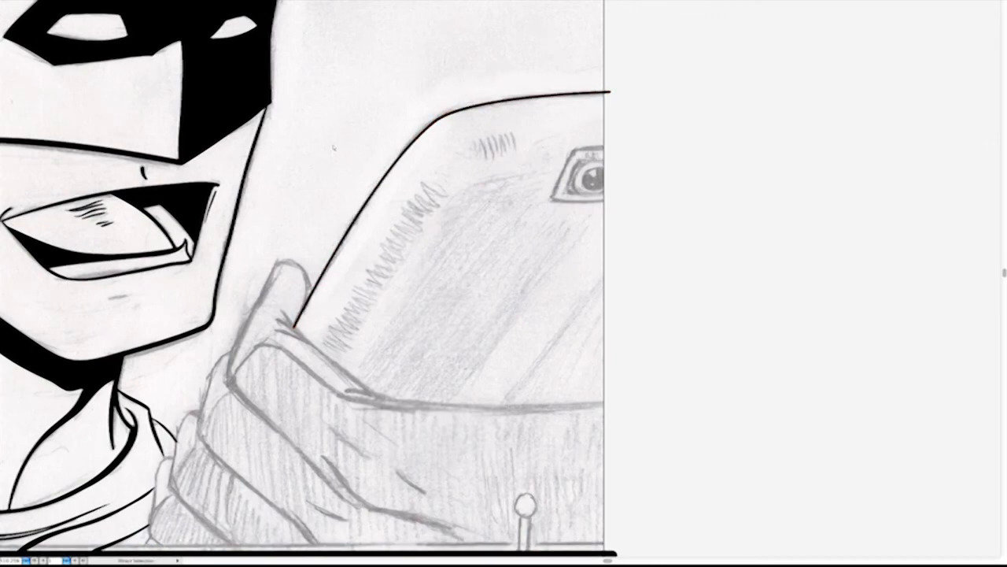
pyautogui.press('Tab')
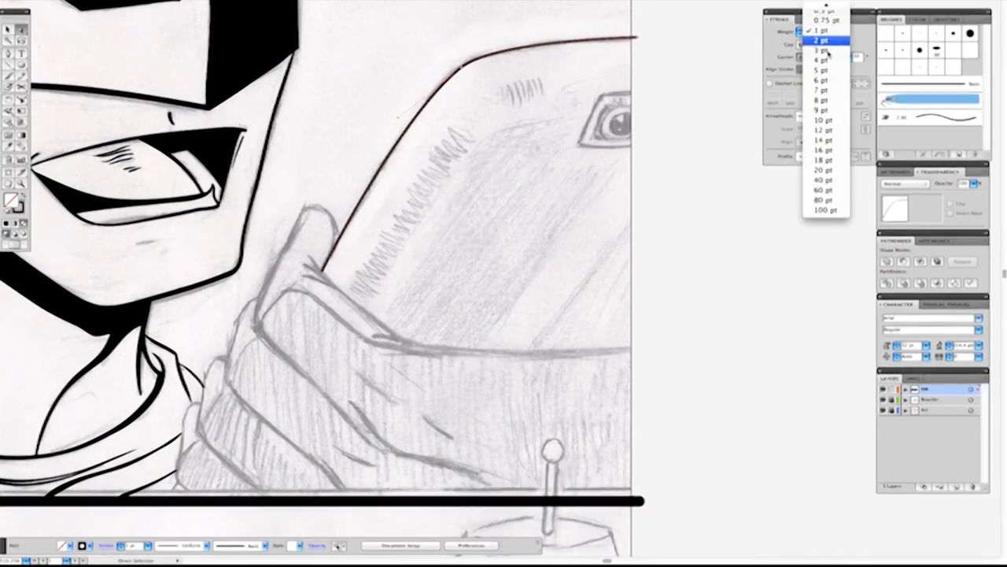
pyautogui.click(829, 40)
pyautogui.press('super+shift+a')
# Ink the lower edge of the phone along the top of the hand, extending it past the page edge.
pyautogui.moveTo(487, 259); pyautogui.dragTo(554, 232)
pyautogui.keyDown('super'); pyautogui.moveTo(296, 120); pyautogui.dragTo(480, 307); pyautogui.keyUp('super')
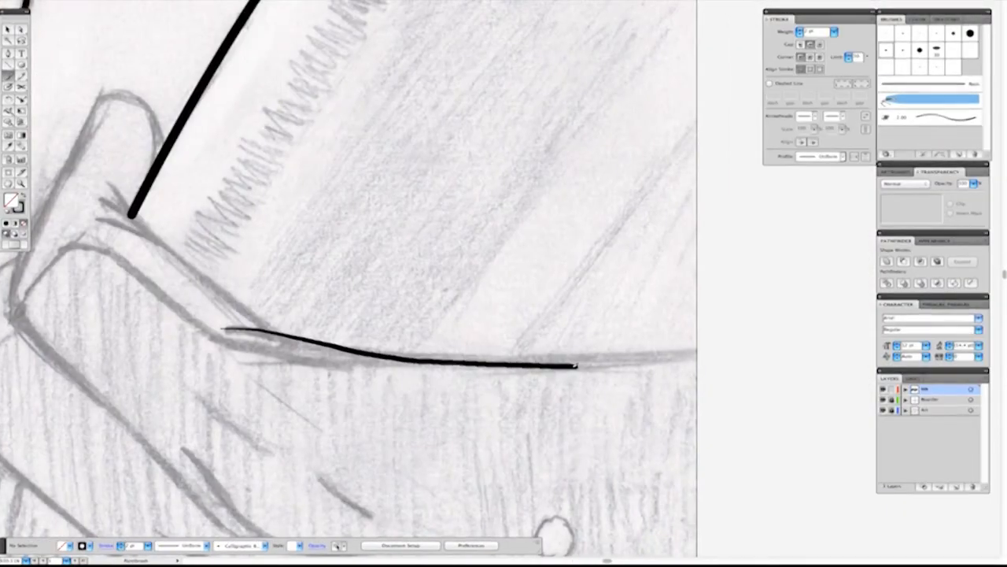
pyautogui.moveTo(576, 365); pyautogui.dragTo(729, 371)
pyautogui.press('super+z')
pyautogui.moveTo(291, 344); pyautogui.dragTo(742, 391)
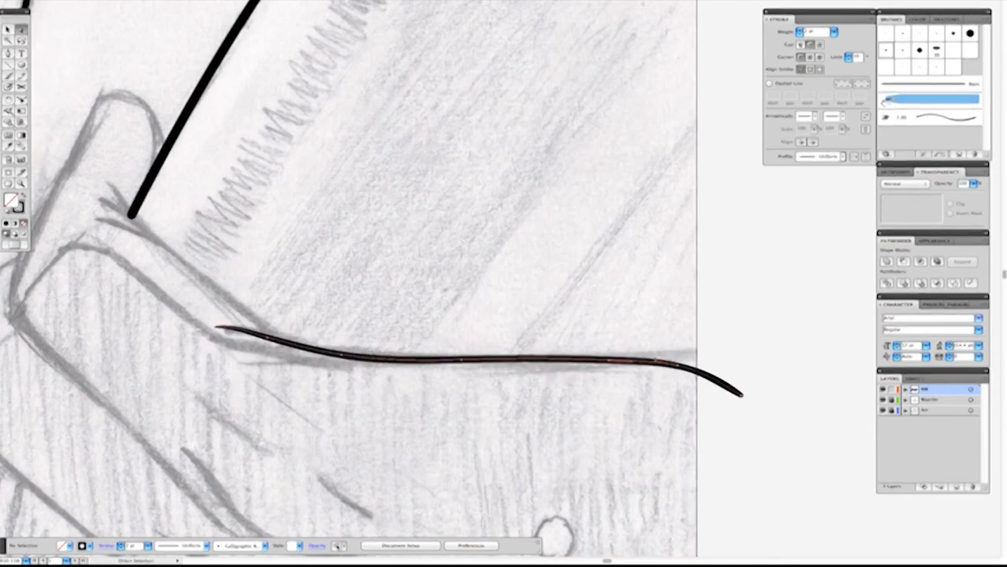
pyautogui.press('a')
pyautogui.moveTo(713, 360); pyautogui.dragTo(716, 359)
# Brush the thumb's tip, outer side and inner edge, with tapered creases where it meets the phone.
pyautogui.press('b')
pyautogui.moveTo(399, 255); pyautogui.dragTo(634, 335)
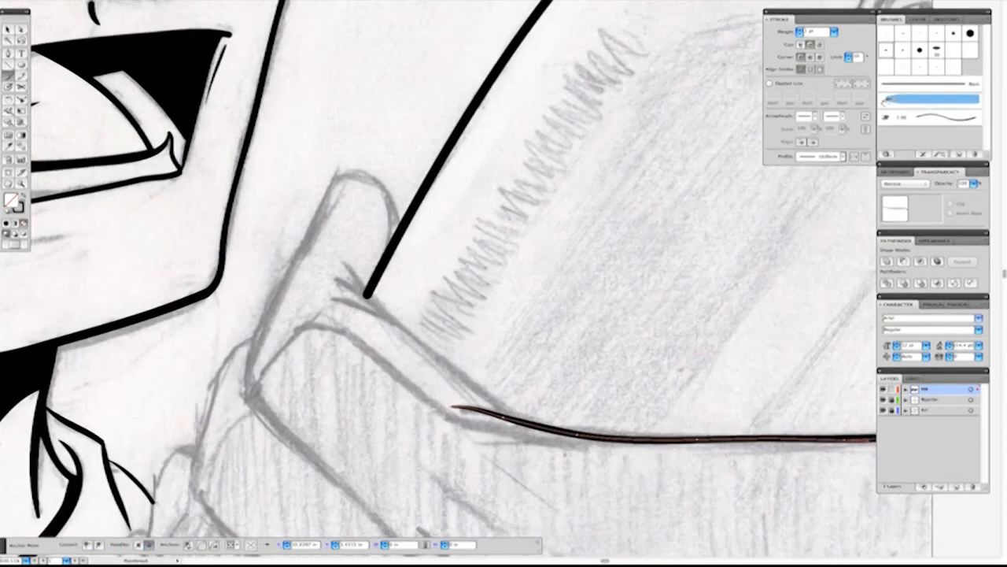
pyautogui.moveTo(413, 335); pyautogui.dragTo(517, 421)
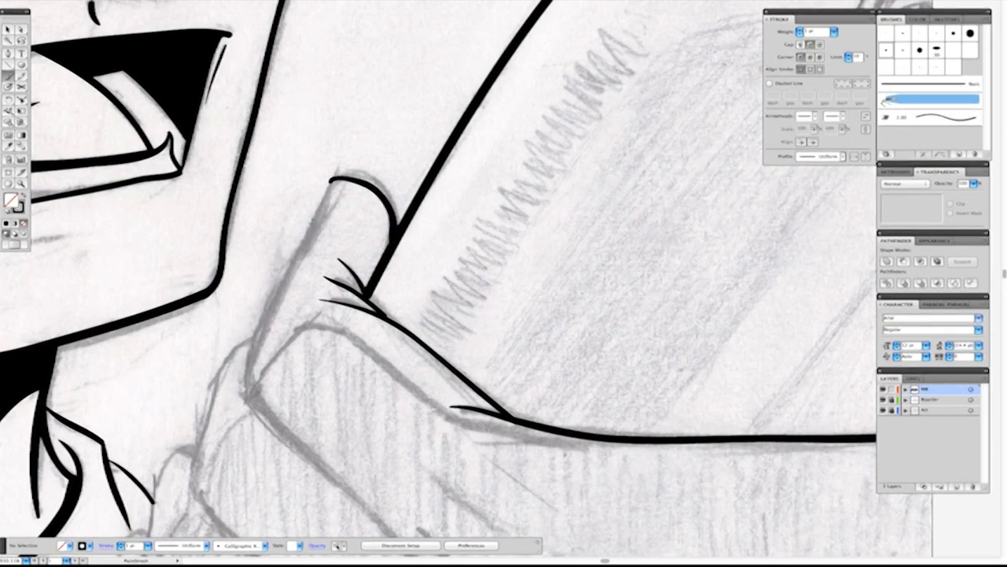
pyautogui.moveTo(331, 181); pyautogui.dragTo(244, 396)
# Ink the outer knuckle contours of the fingers below the thumb on the hand holding the phone.
pyautogui.scroll(-1, 311, 334)
pyautogui.scroll(-5, 348, 330)
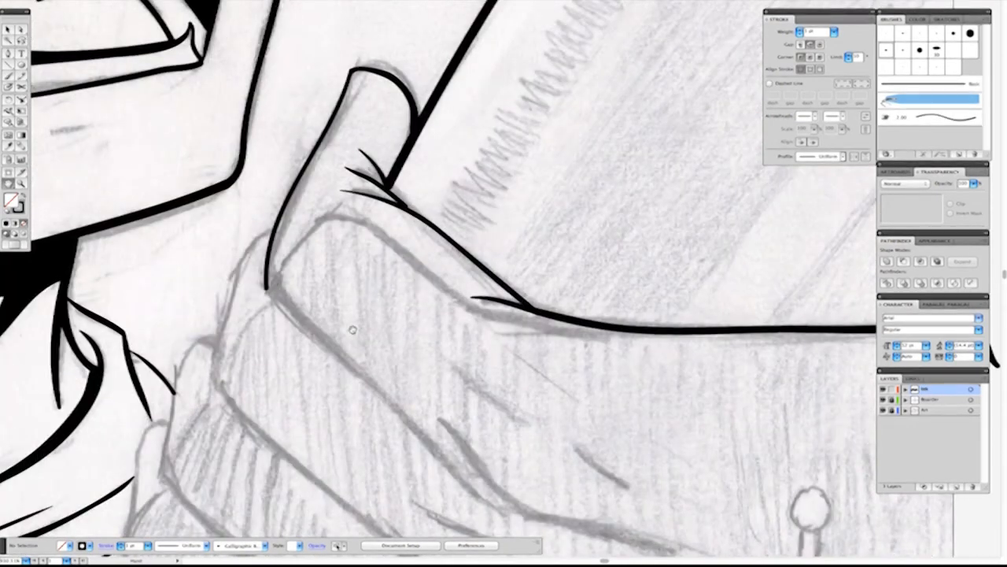
pyautogui.press('Tab')
pyautogui.scroll(-2, 281, 367)
pyautogui.moveTo(291, 213)
pyautogui.mouseDown()
pyautogui.moveTo(257, 259)
pyautogui.moveTo(239, 373)
pyautogui.mouseUp()
pyautogui.moveTo(220, 324)
pyautogui.mouseDown()
pyautogui.moveTo(195, 355)
pyautogui.moveTo(189, 414)
pyautogui.mouseUp()
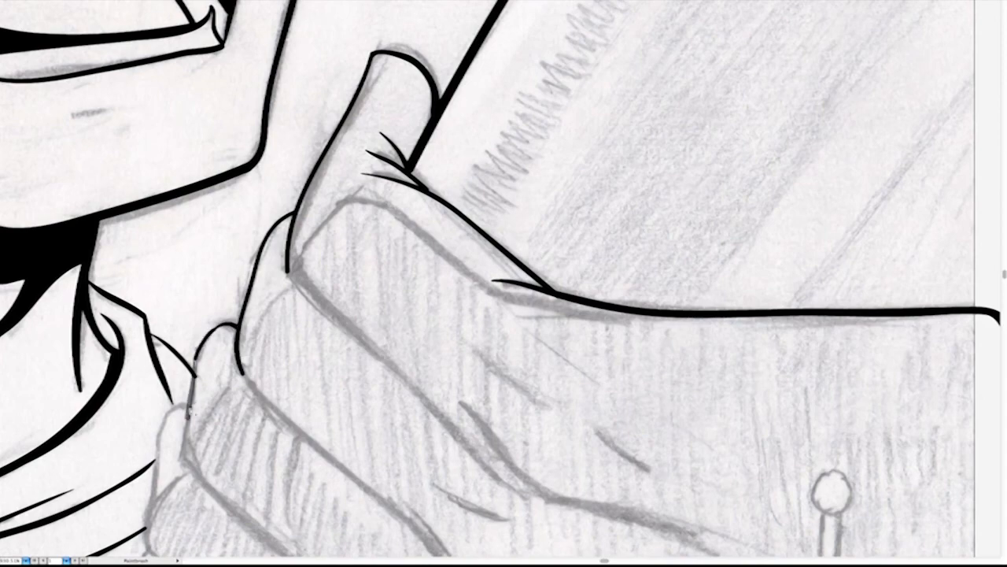
# Ink the lower edges of the curled fingers down to the panel border and outline the smallest finger's knuckle.
pyautogui.scroll(-1, 309, 294)
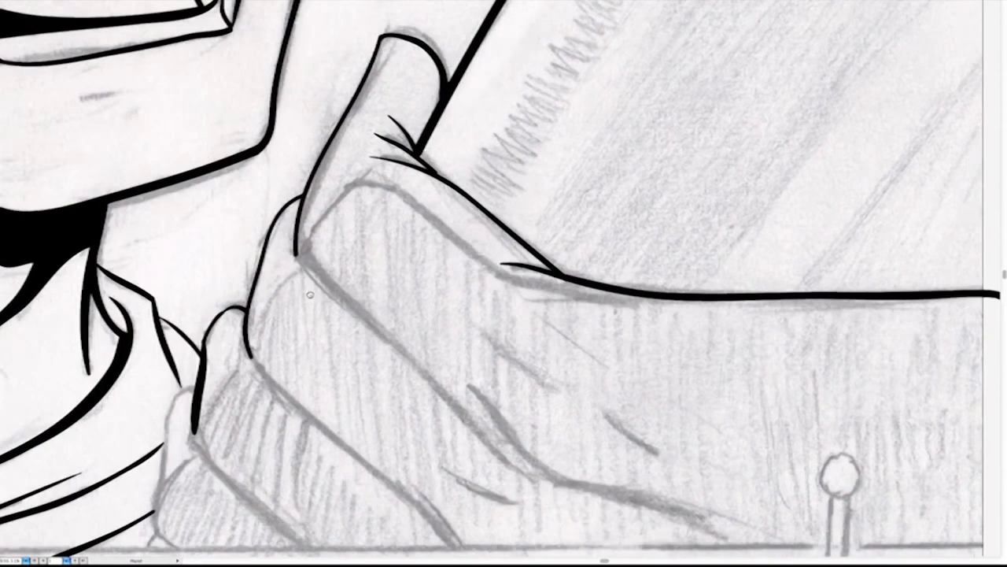
pyautogui.moveTo(311, 294); pyautogui.dragTo(428, 126)
pyautogui.press('super+z')
pyautogui.moveTo(363, 142); pyautogui.dragTo(323, 172)
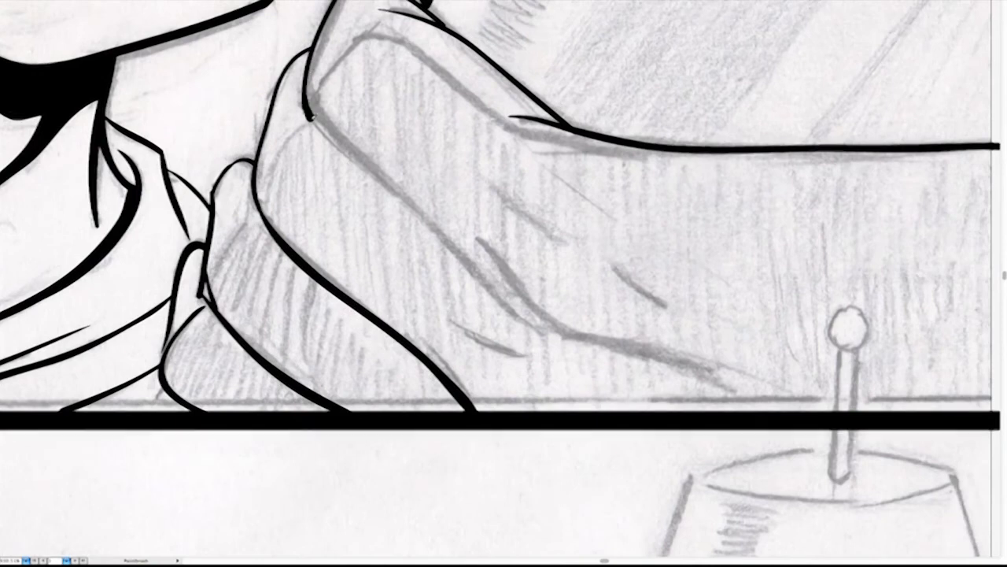
# Ink the index finger's lower edge into the palm, adding tapered crease lines at its base and toward the wrist.
pyautogui.moveTo(309, 114); pyautogui.dragTo(422, 214)
pyautogui.moveTo(517, 319); pyautogui.dragTo(546, 341)
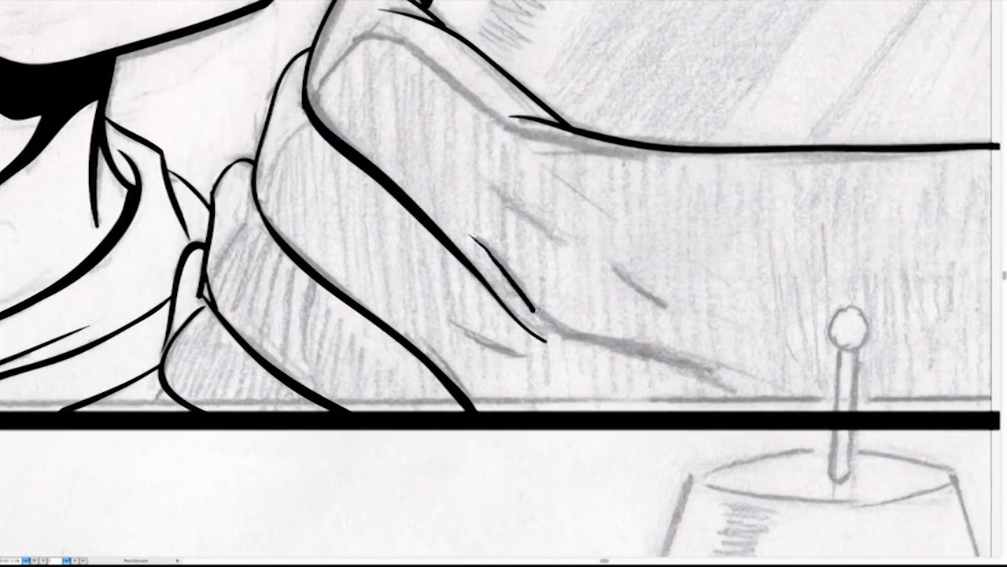
pyautogui.moveTo(660, 357); pyautogui.dragTo(732, 391)
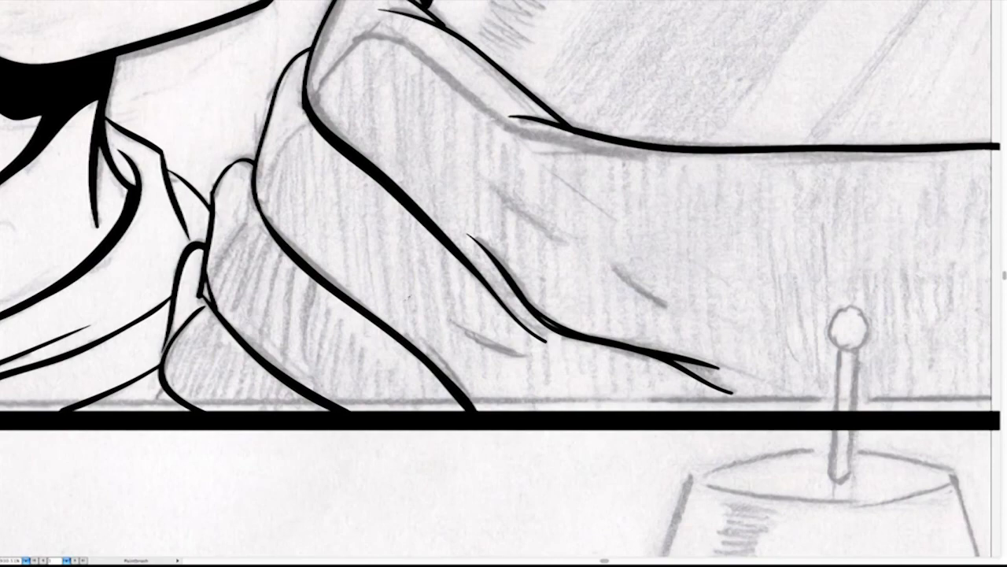
pyautogui.moveTo(713, 310); pyautogui.dragTo(364, 306)
pyautogui.press('z')
pyautogui.moveTo(346, 206); pyautogui.dragTo(756, 464)
pyautogui.press('Tab')
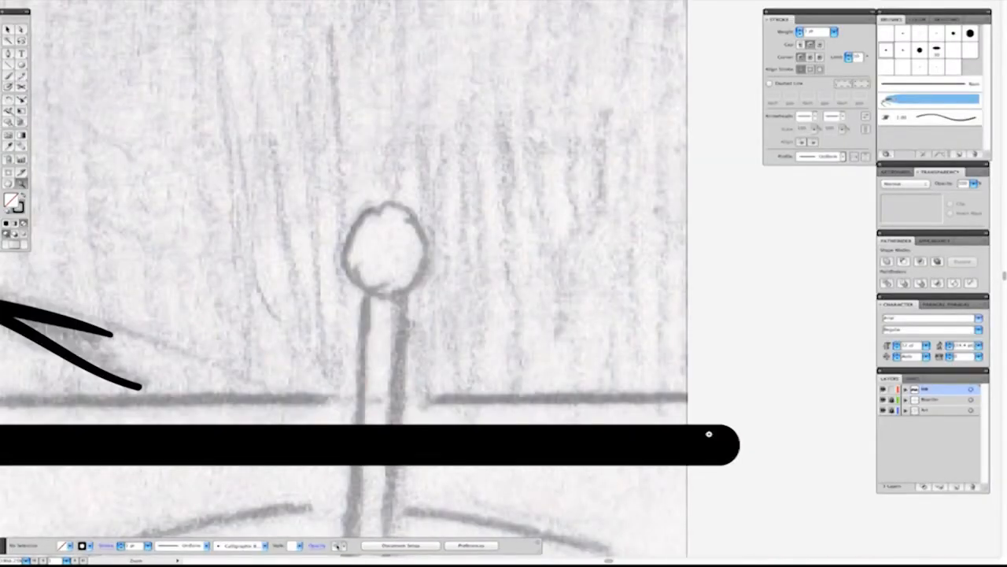
pyautogui.press('b')
pyautogui.click(887, 67)
pyautogui.moveTo(394, 205)
pyautogui.mouseDown()
pyautogui.moveTo(345, 232)
pyautogui.moveTo(340, 258)
pyautogui.mouseUp()
pyautogui.press('super+z')
# Draw an ellipse for the ball on the robot's antenna and resize it to fit the sketched ball.
pyautogui.press('l')
pyautogui.moveTo(327, 193); pyautogui.dragTo(430, 297)
pyautogui.press('v')
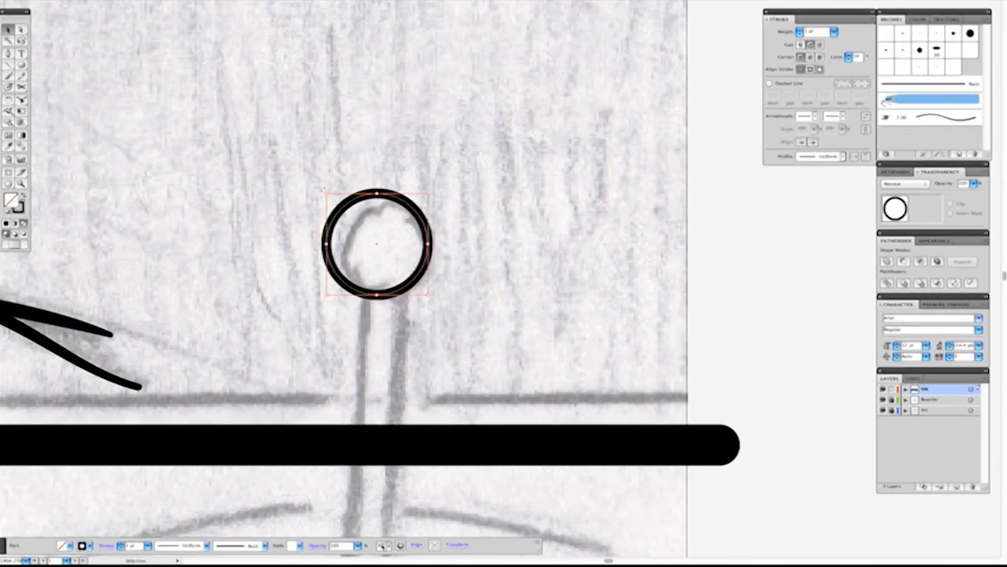
pyautogui.moveTo(327, 193); pyautogui.dragTo(347, 210)
pyautogui.press('b')
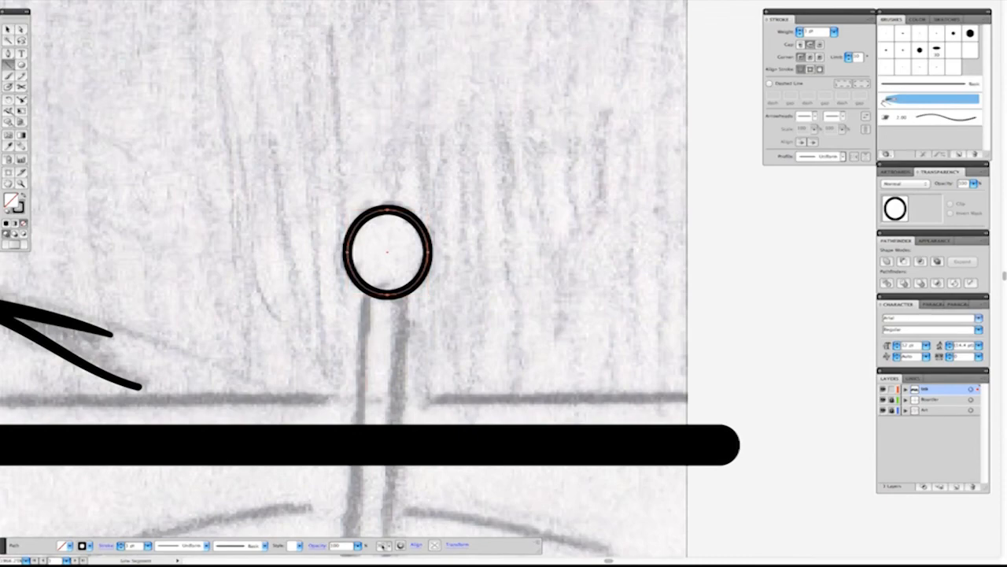
pyautogui.scroll(-5, 370, 283)
pyautogui.moveTo(384, 159); pyautogui.dragTo(367, 431)
pyautogui.press('super+z')
pyautogui.moveTo(418, 161); pyautogui.dragTo(400, 410)
pyautogui.press('super+z')
# Draw straight lines for both sides of the robot's antenna stem and close its lower end with a curved tip.
pyautogui.press('\\')
pyautogui.moveTo(408, 330); pyautogui.dragTo(405, 418)
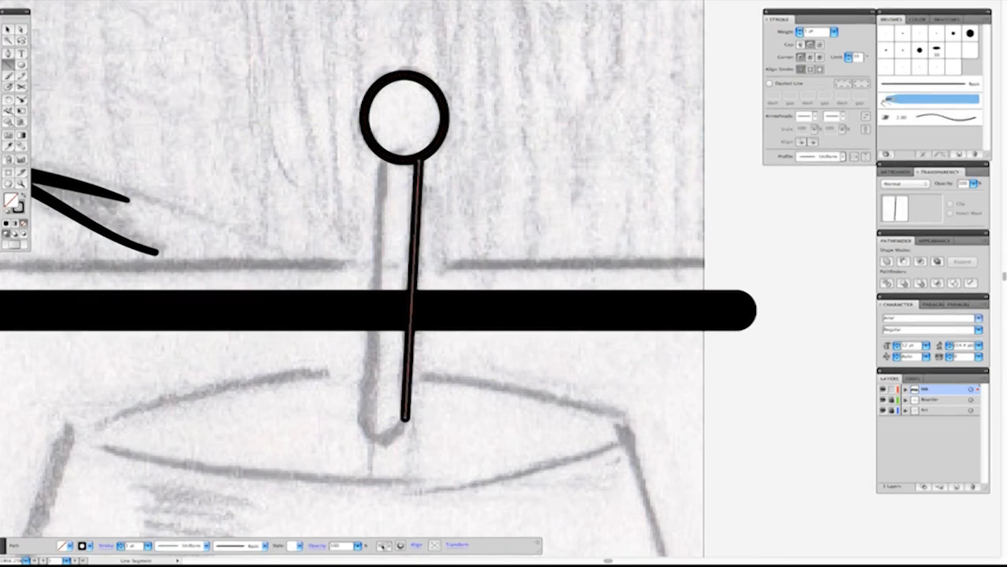
pyautogui.moveTo(383, 161)
pyautogui.mouseDown()
pyautogui.moveTo(364, 419)
pyautogui.moveTo(405, 419)
pyautogui.moveTo(384, 443)
pyautogui.mouseUp()
pyautogui.press('s')
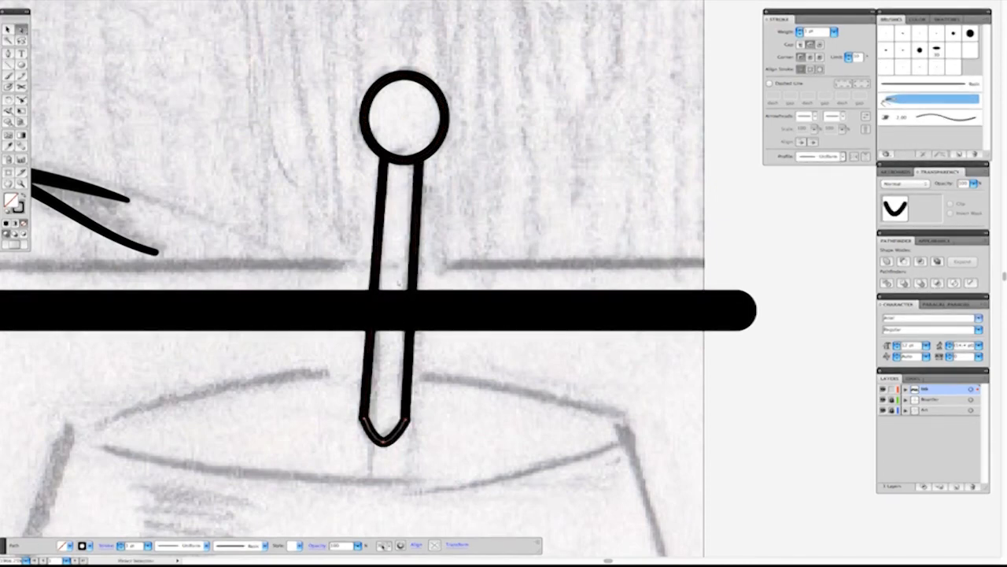
pyautogui.click(549, 229)
# Give the horizontal panel border a butt cap and remove the part of it that crosses inside the antenna stem.
pyautogui.press('f')
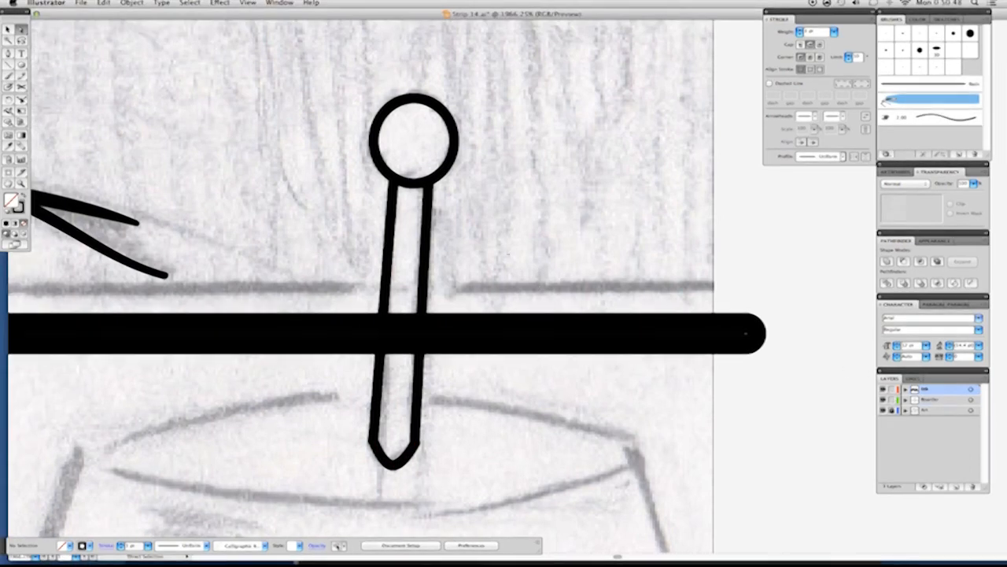
pyautogui.click(746, 334)
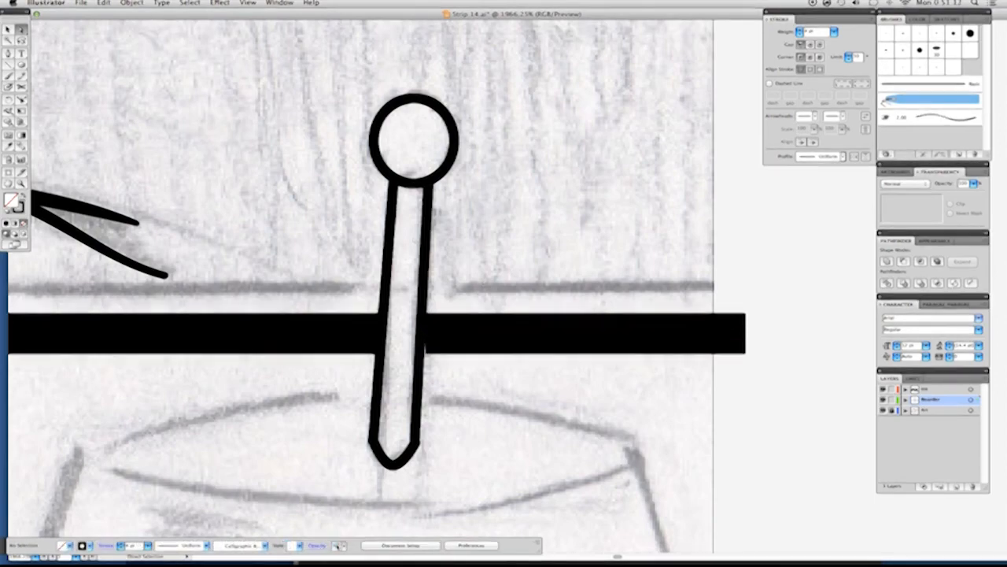
pyautogui.press('super+minus')
pyautogui.press('super+minus')
pyautogui.press('super+minus')
pyautogui.press('super+minus')
pyautogui.press('super+minus')
pyautogui.press('super+minus')
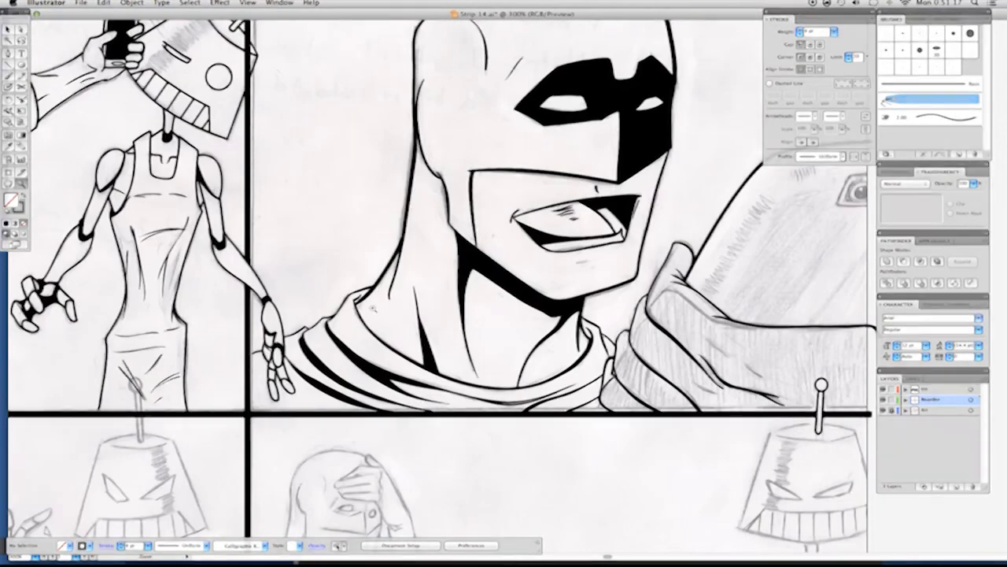
# Bring the hand holding the phone into close view, around the thumb and index finger.
pyautogui.press('Tab')
pyautogui.moveTo(627, 362); pyautogui.dragTo(413, 378)
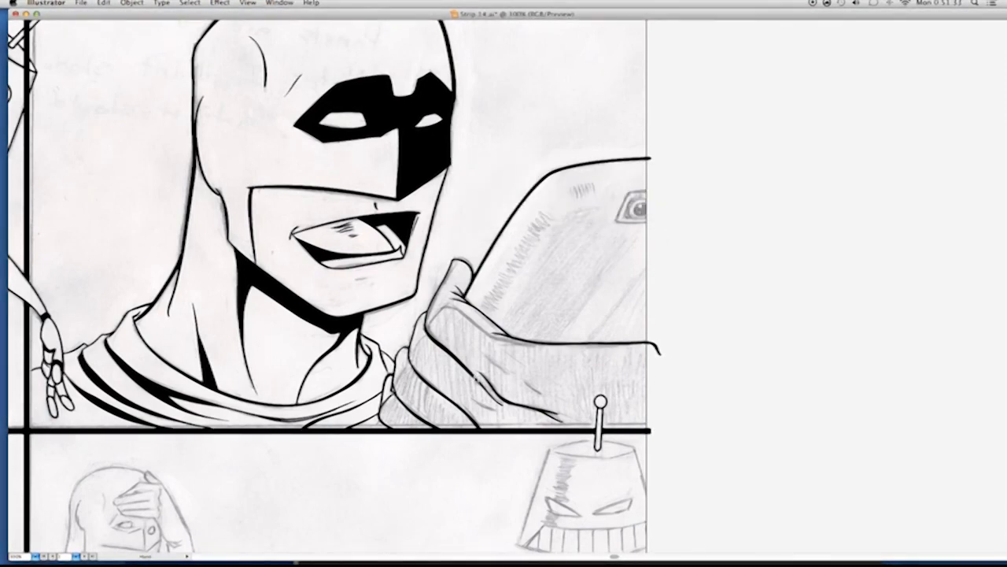
pyautogui.moveTo(419, 266); pyautogui.dragTo(567, 399)
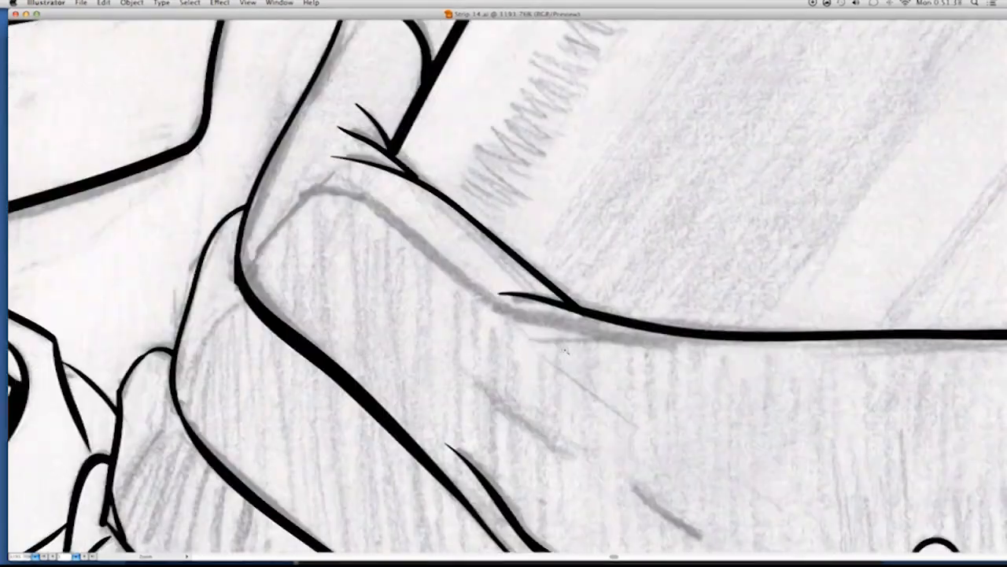